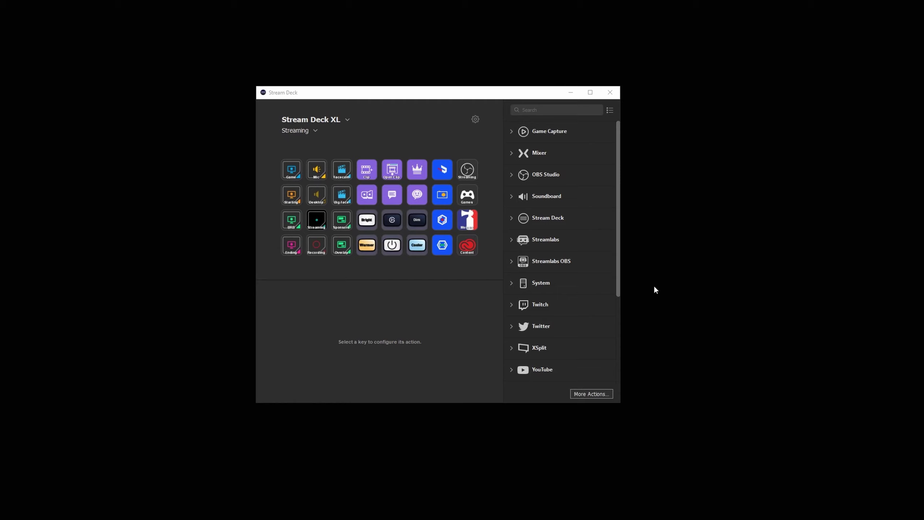
Install the Wave Link plugin and its preconfigured profiles from More Actions, then close the store.
left_click(588, 393)
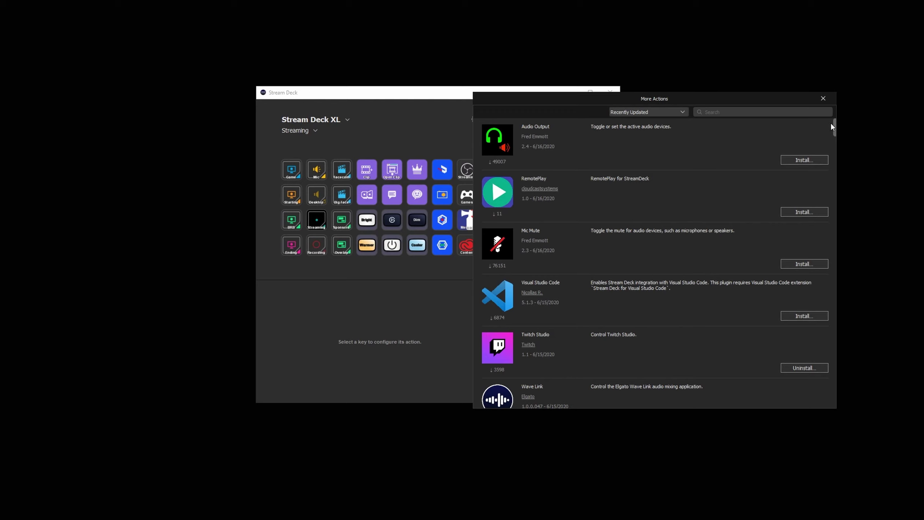
left_click_drag(834, 126, 835, 133)
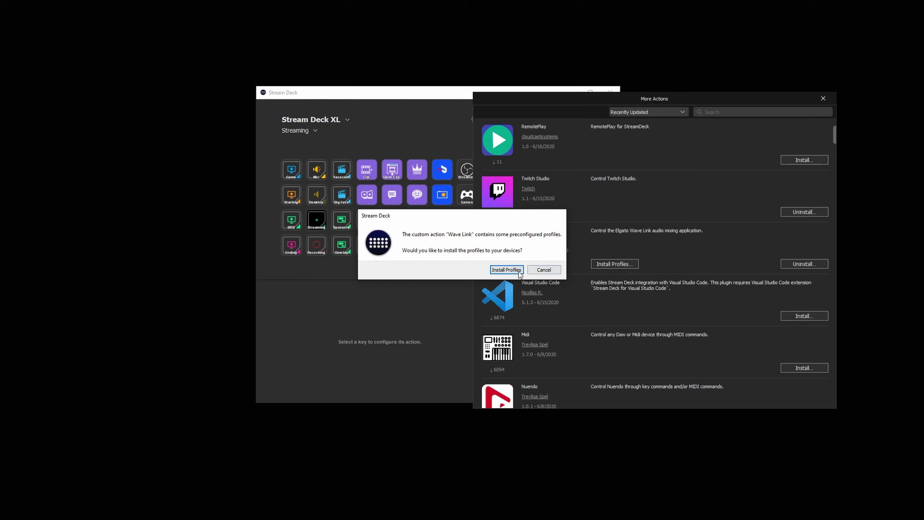
left_click(507, 270)
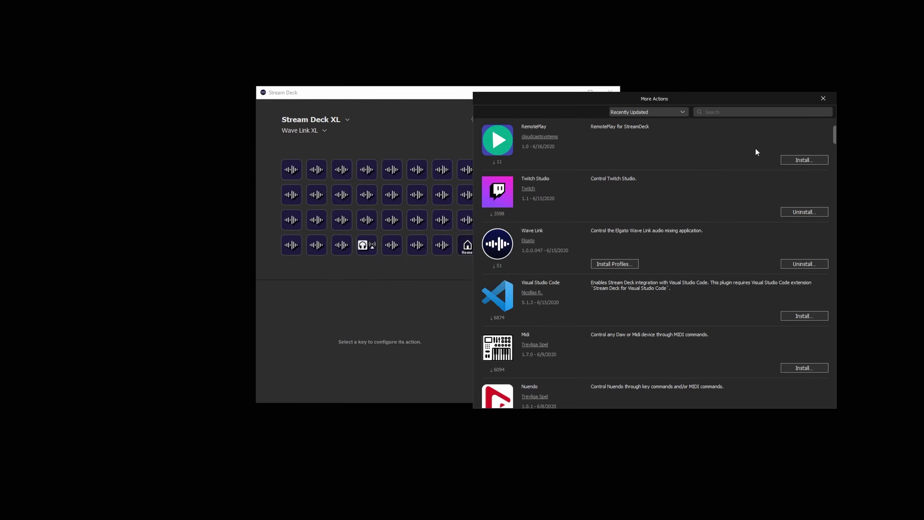
left_click(823, 99)
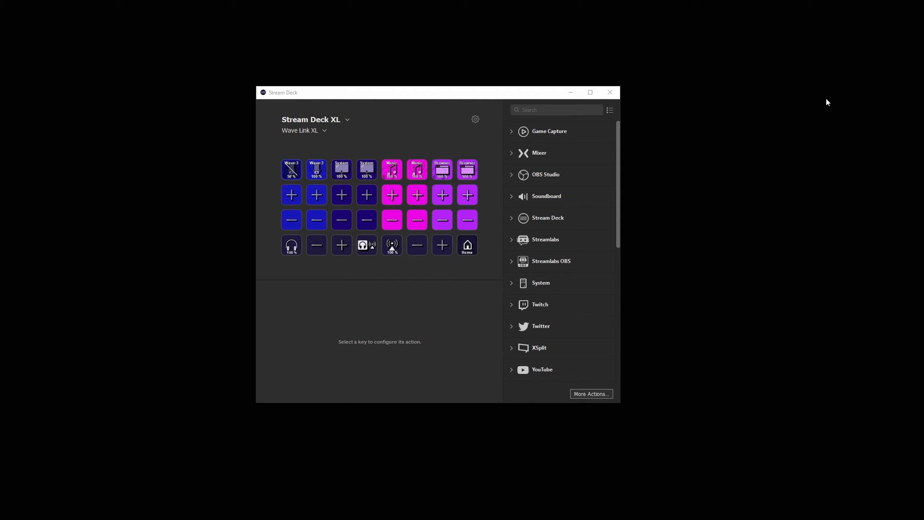
Add Voice Chat, SFX and Game audio inputs to Wave Link through Channel 5's add button.
left_click_drag(618, 148, 613, 264)
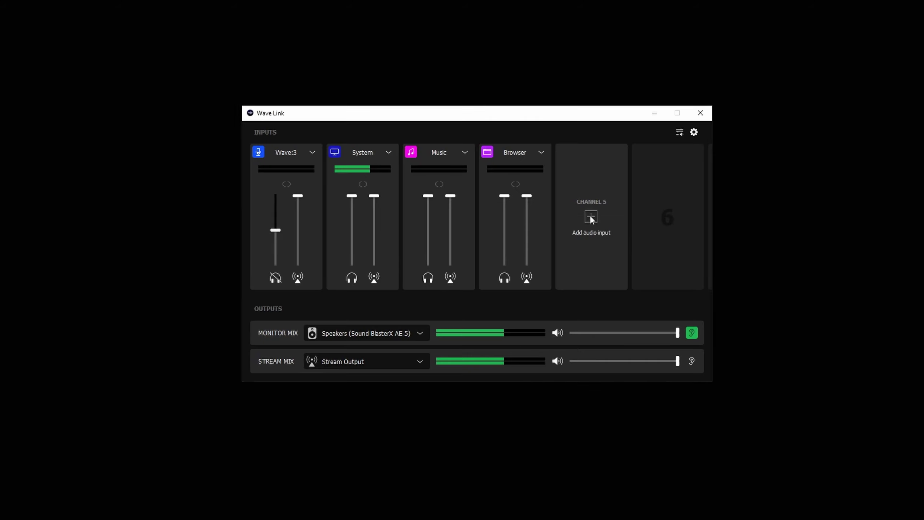
left_click(591, 216)
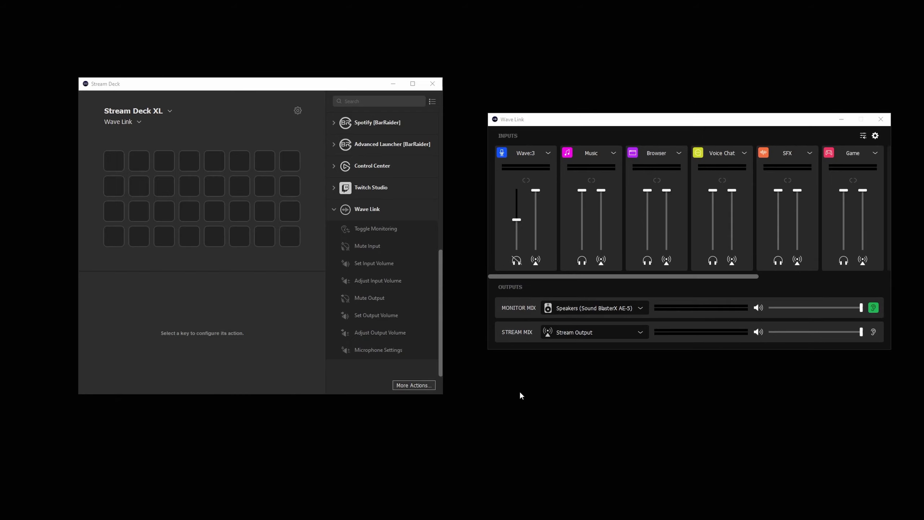
Add a Set Input Volume key that sets Voice Chat to 50%.
left_click_drag(367, 263, 193, 188)
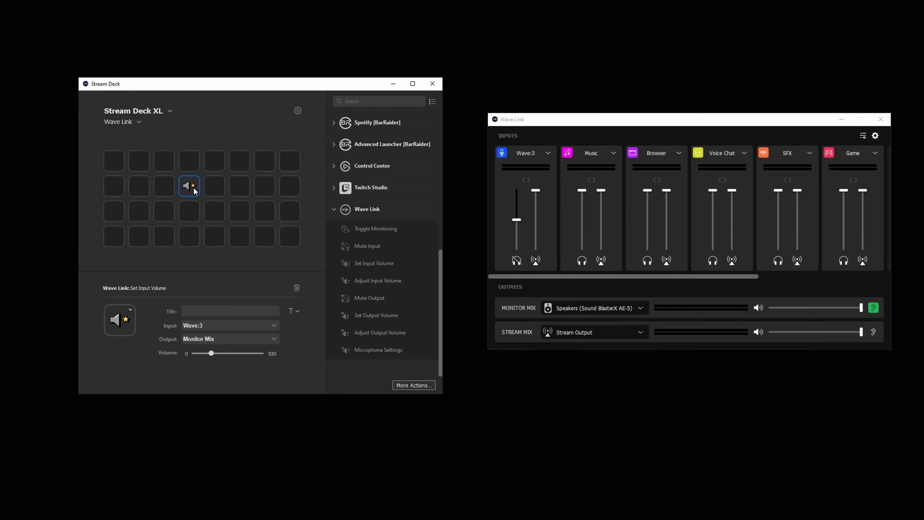
left_click(230, 326)
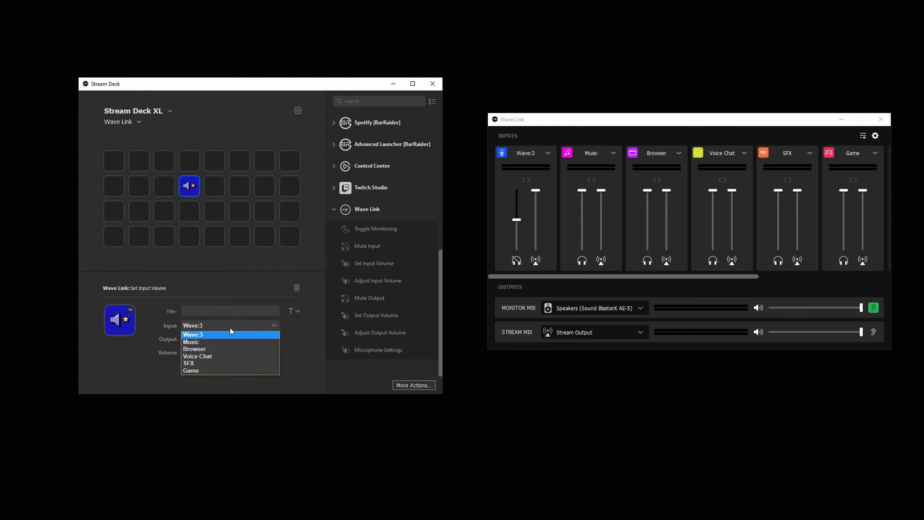
left_click(225, 355)
left_click_drag(211, 353, 234, 357)
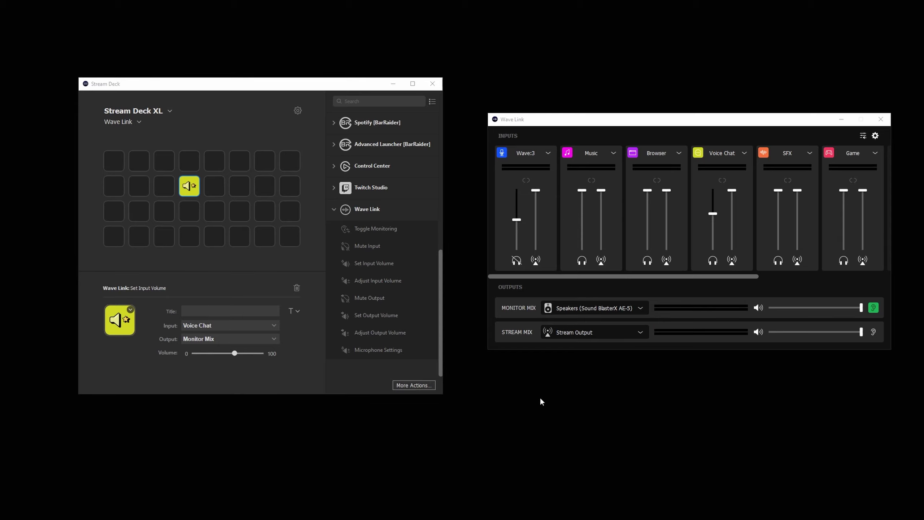
Add an Adjust Input Volume key lowering Browser in the Stream Mix by 10 per press.
left_click_drag(376, 282, 214, 186)
left_click(206, 326)
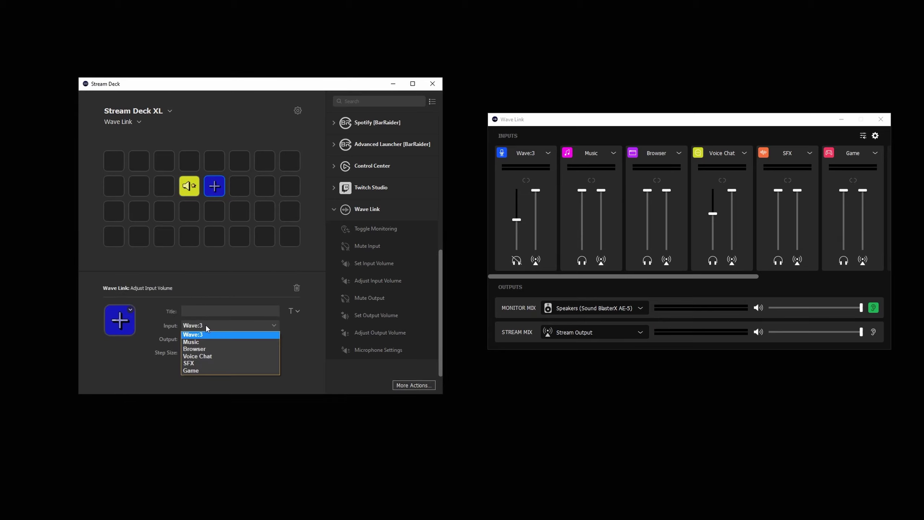
left_click(205, 350)
left_click(207, 340)
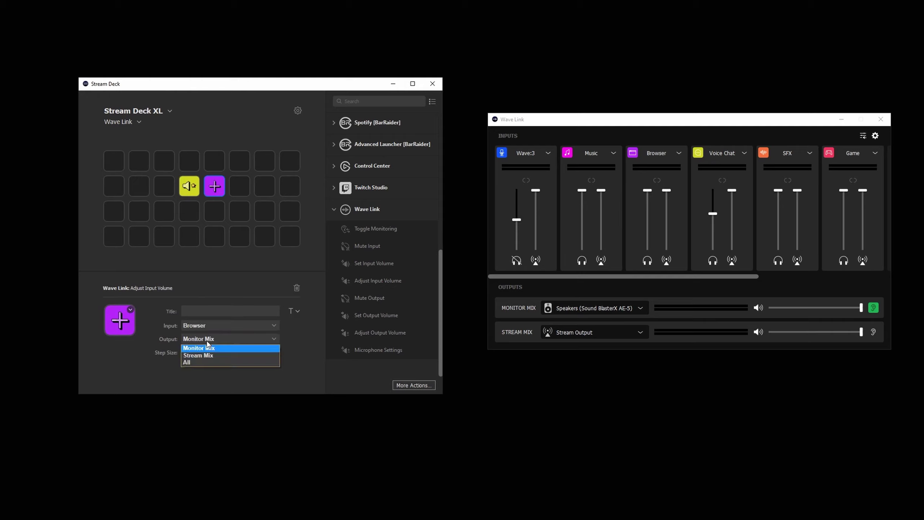
left_click(206, 355)
left_click(204, 352)
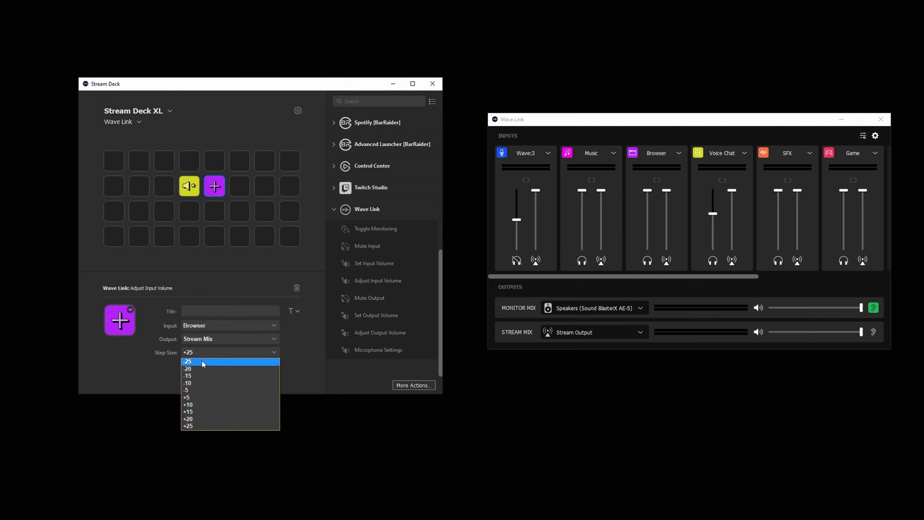
left_click(208, 383)
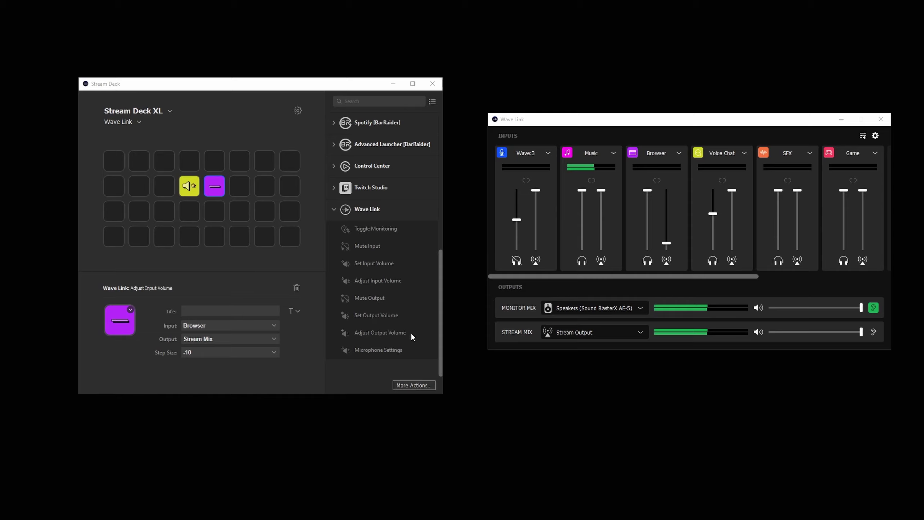
Add a Mute Input key that mutes Music on All outputs.
left_click_drag(352, 248, 240, 186)
left_click(213, 327)
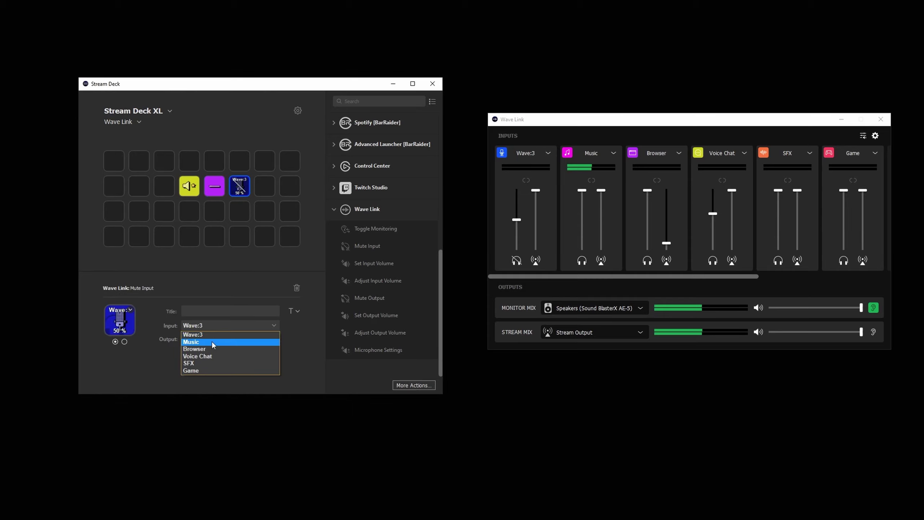
left_click(212, 341)
left_click(212, 342)
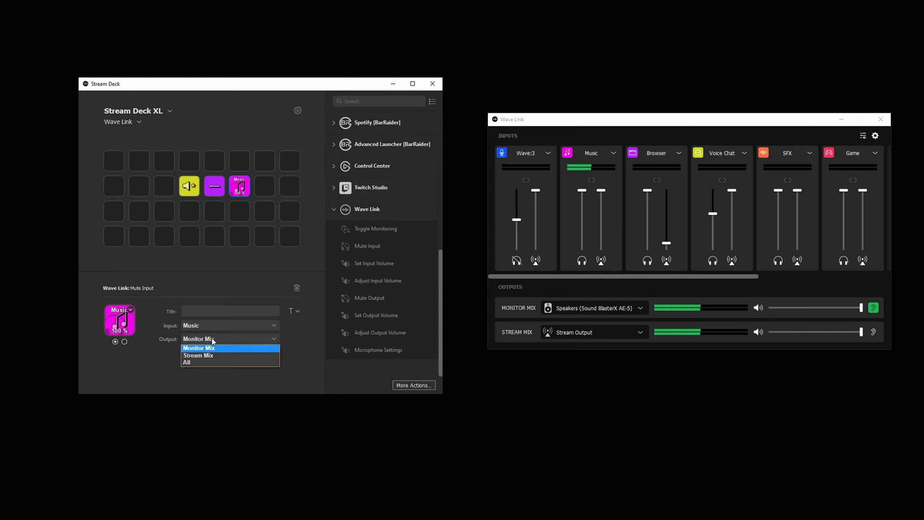
left_click(211, 361)
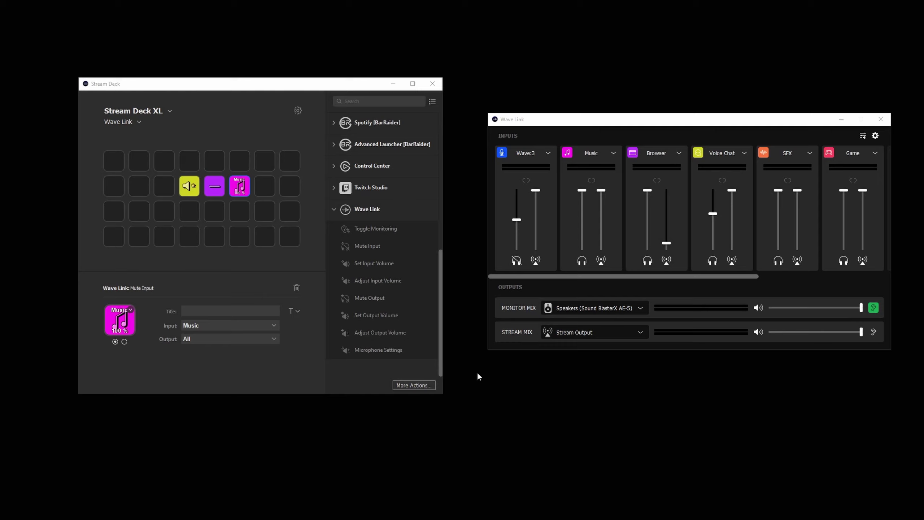
left_click(256, 342)
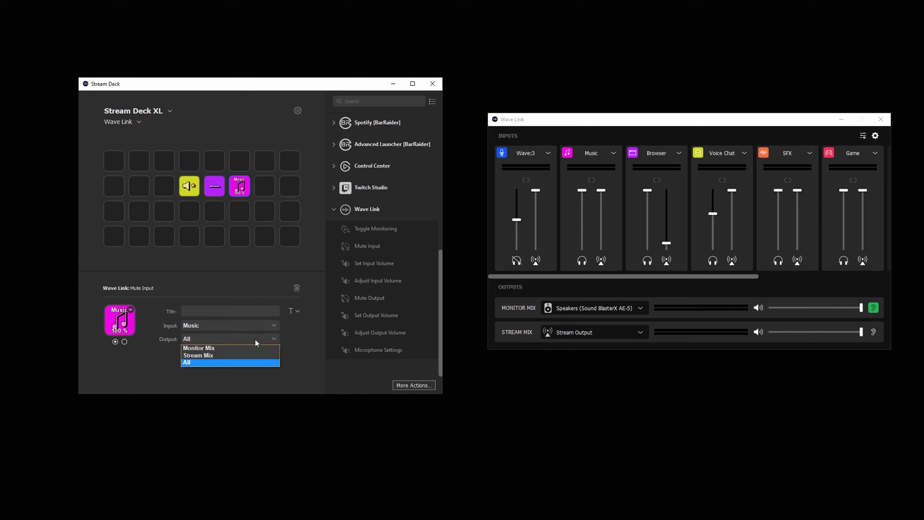
Keep All as the Music mute output and place Set Output, Adjust Output and Mute Output keys in row 3.
left_click(240, 361)
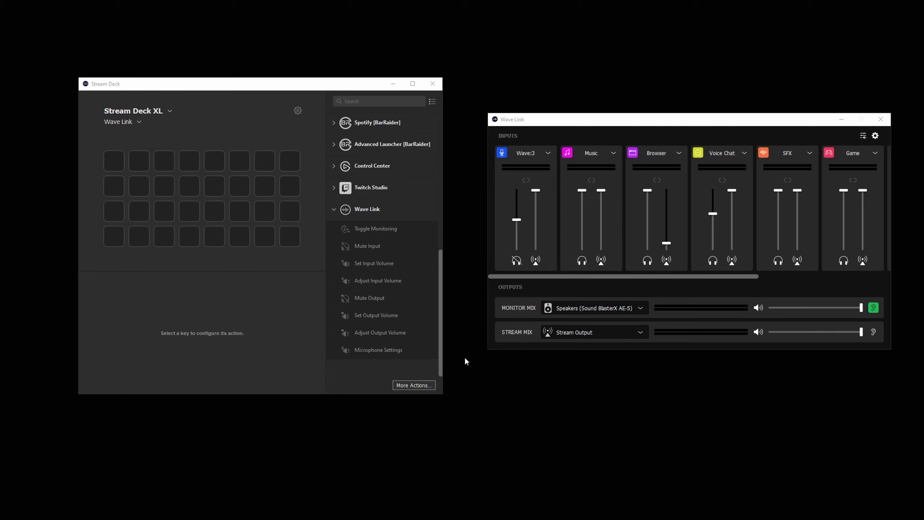
left_click_drag(385, 318, 189, 211)
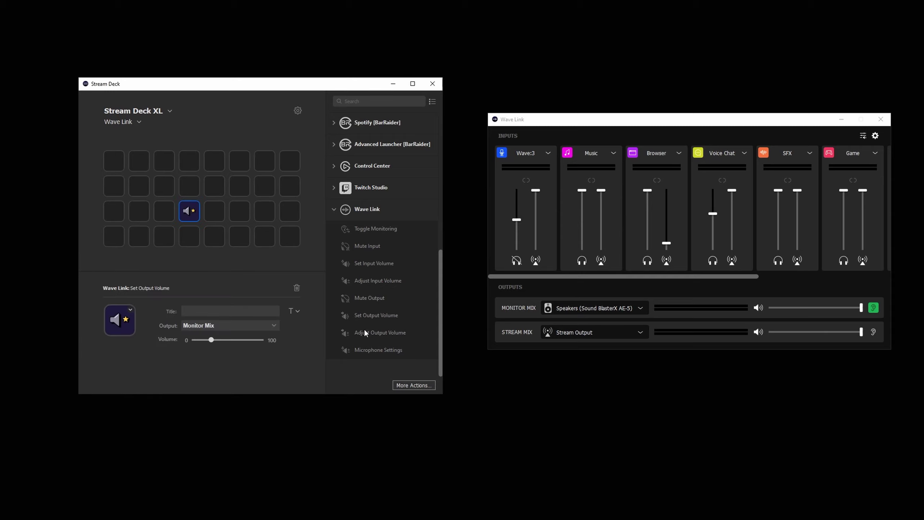
left_click_drag(367, 332, 219, 212)
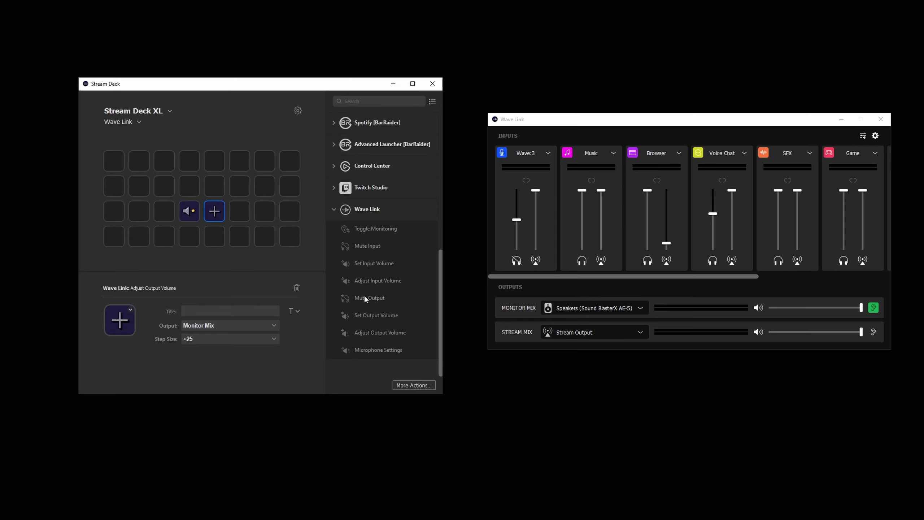
left_click_drag(369, 298, 241, 214)
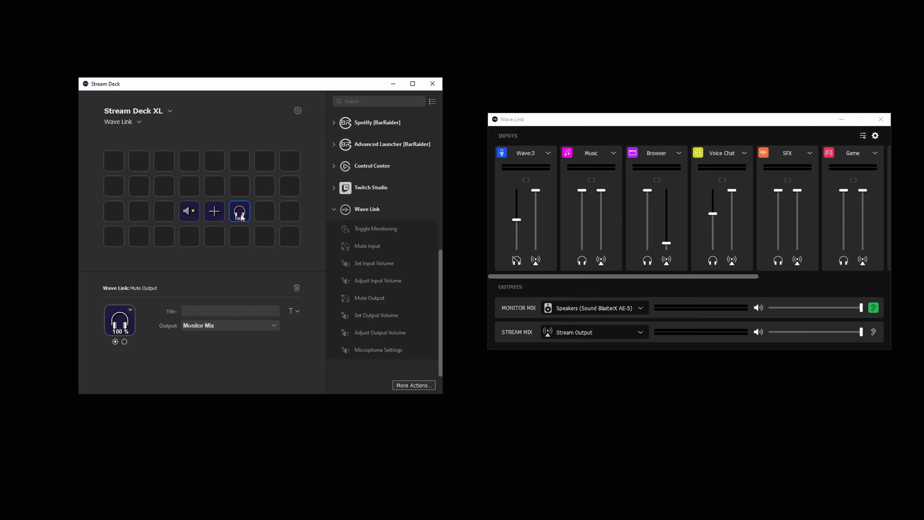
left_click(514, 412)
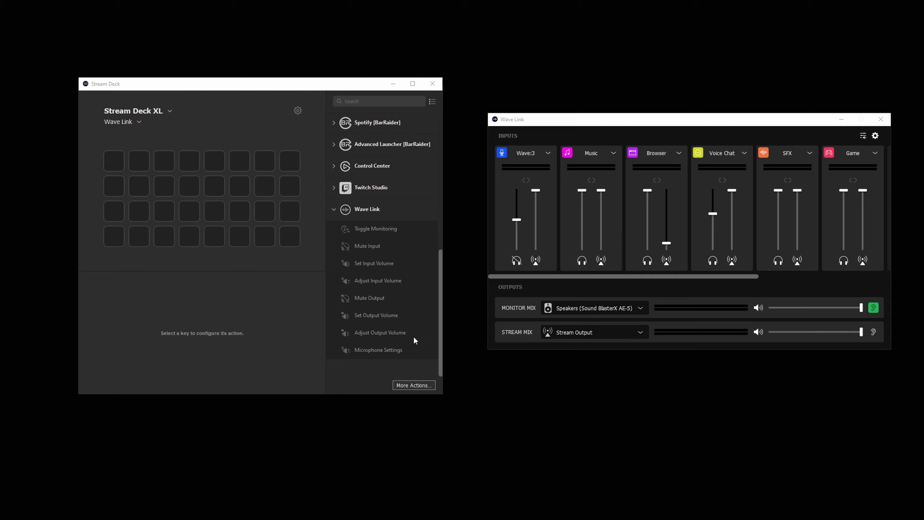
Add an Adjust Output Volume key stepping the Stream Mix volume by -15.
left_click_drag(413, 335, 186, 211)
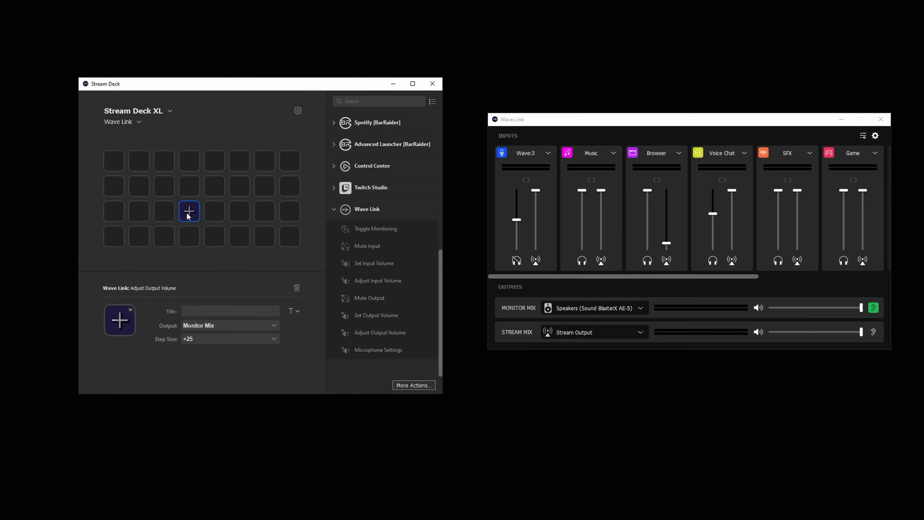
left_click(227, 327)
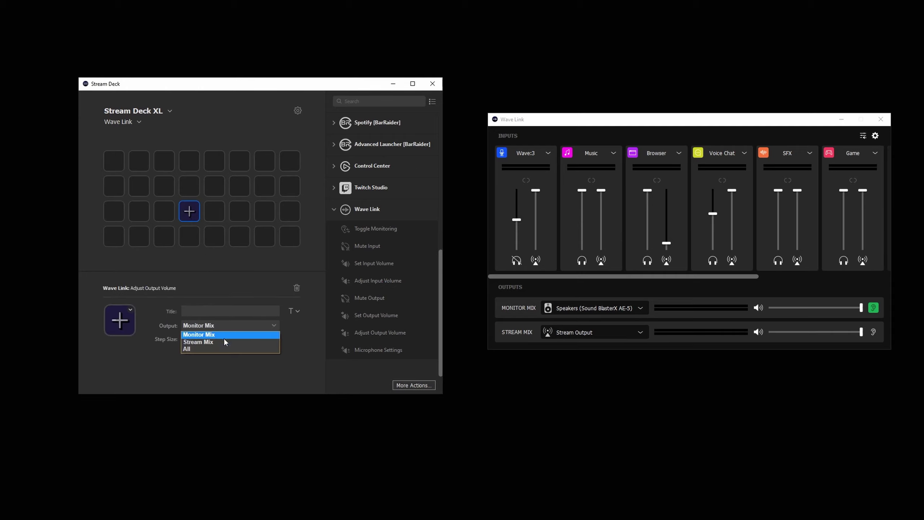
left_click(224, 339)
left_click(223, 339)
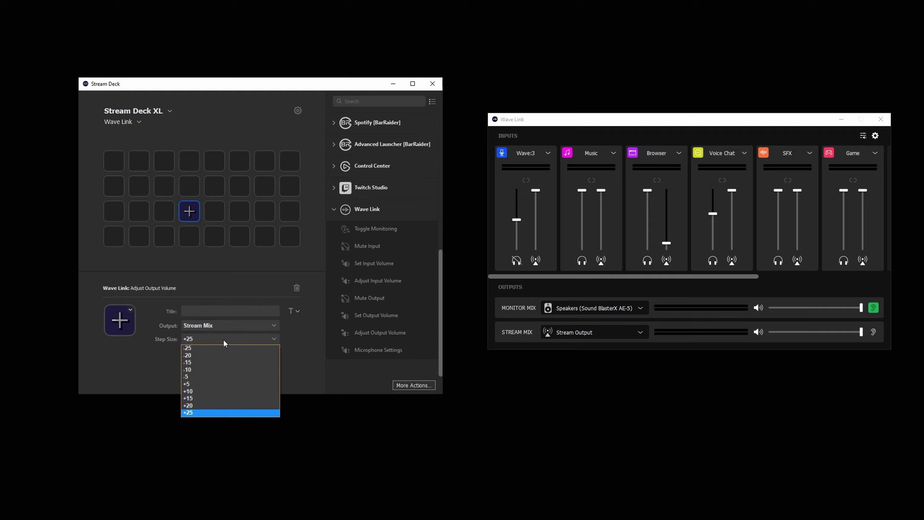
left_click(212, 362)
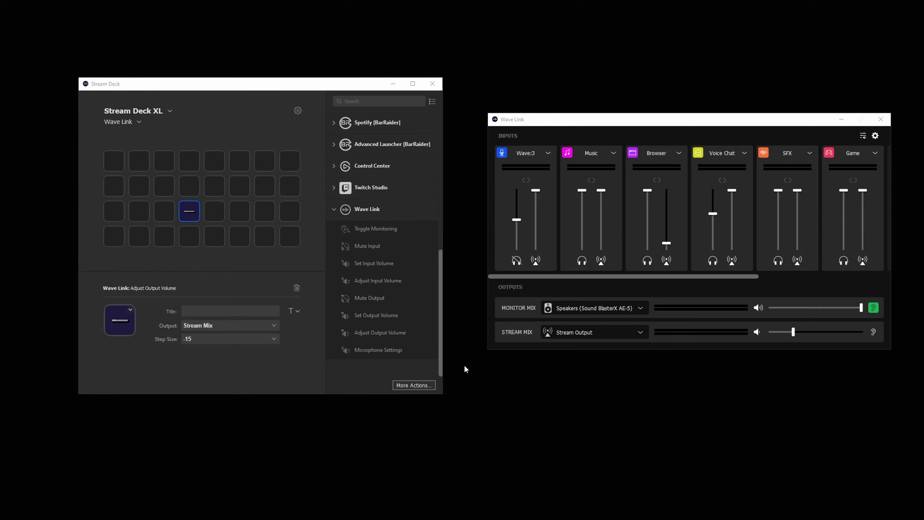
Add a Set Output Volume key that sets the Stream Mix to 60%.
left_click_drag(383, 322, 209, 213)
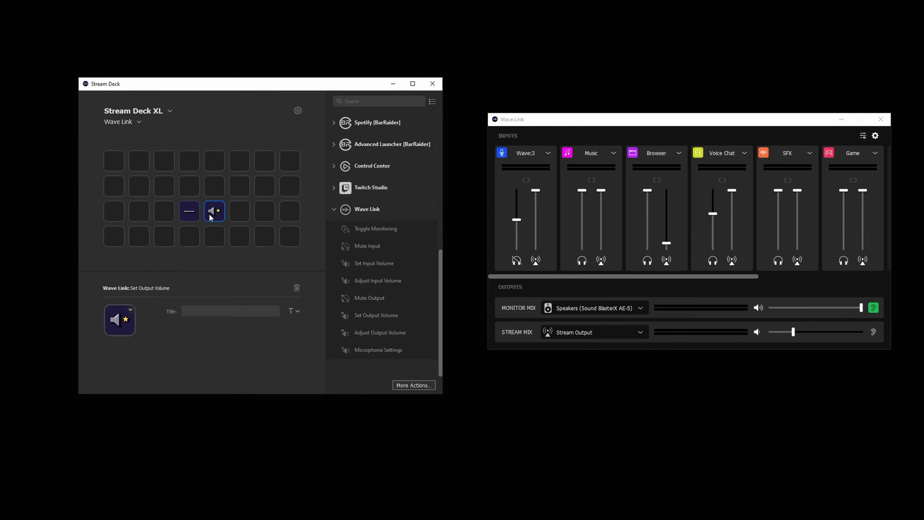
left_click(223, 325)
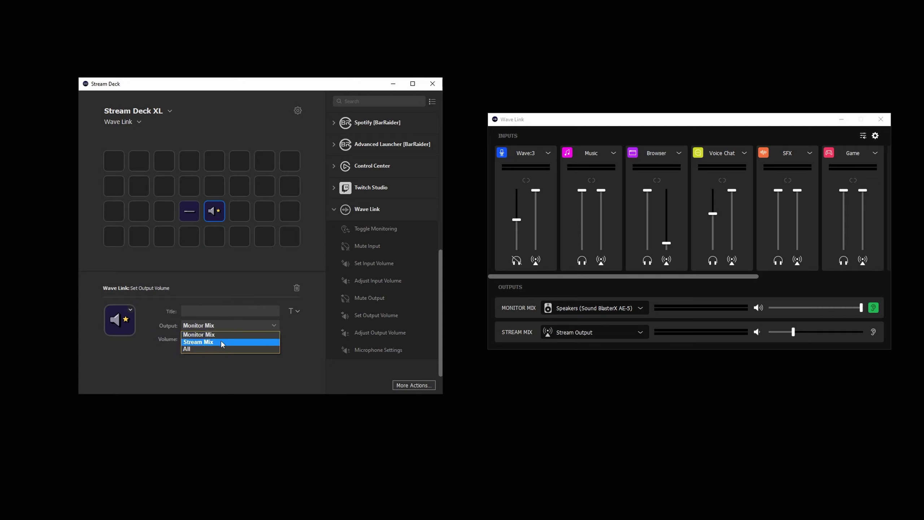
left_click(223, 343)
left_click_drag(212, 340, 235, 344)
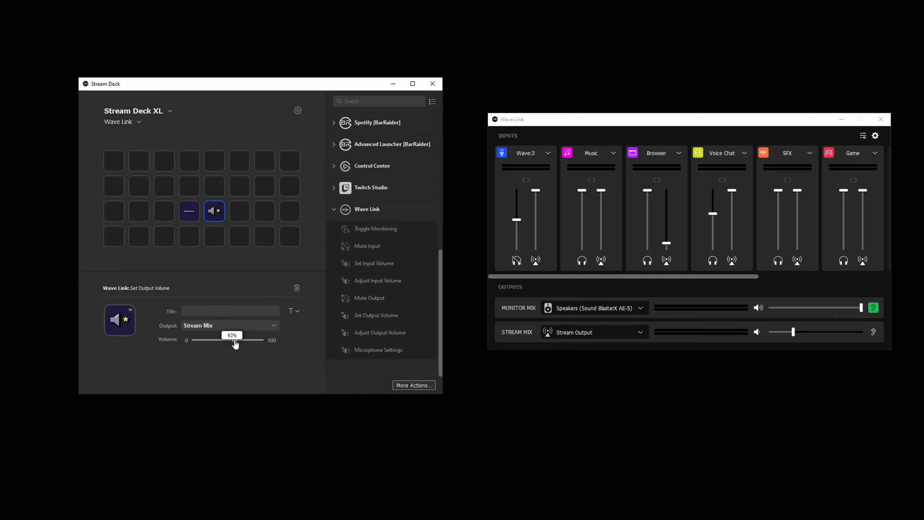
Add a Mute Output key that mutes the Monitor Mix.
left_click(465, 314)
left_click_drag(366, 298, 247, 209)
left_click(220, 324)
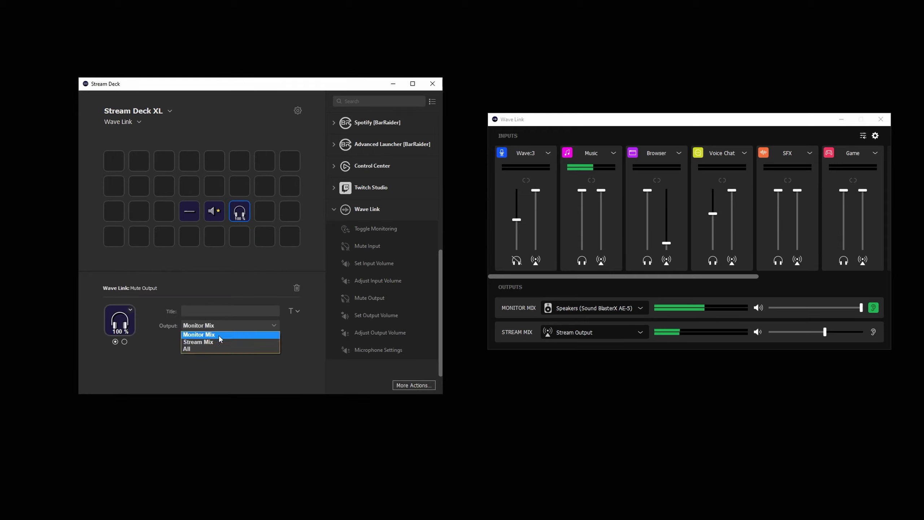
left_click(219, 335)
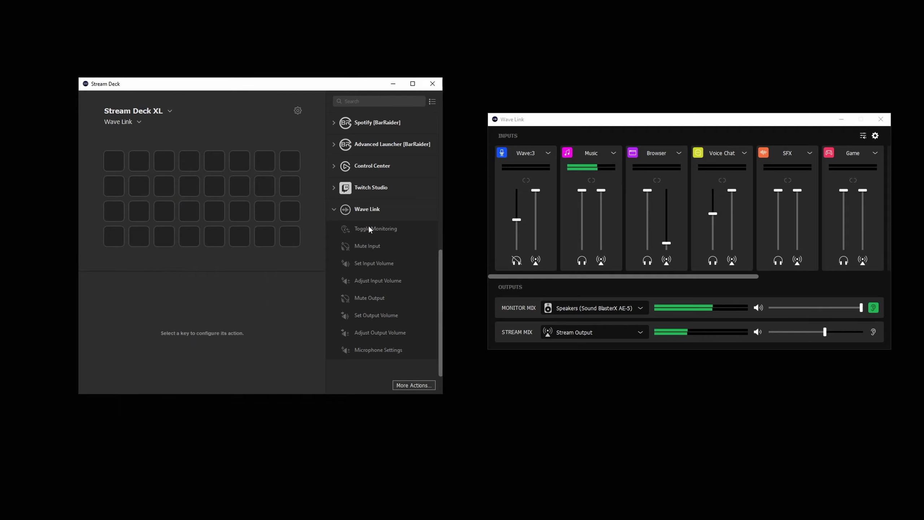
Try a Toggle Monitoring key, delete it, and place a Microphone Settings key, browsing its actions.
left_click_drag(368, 228, 216, 211)
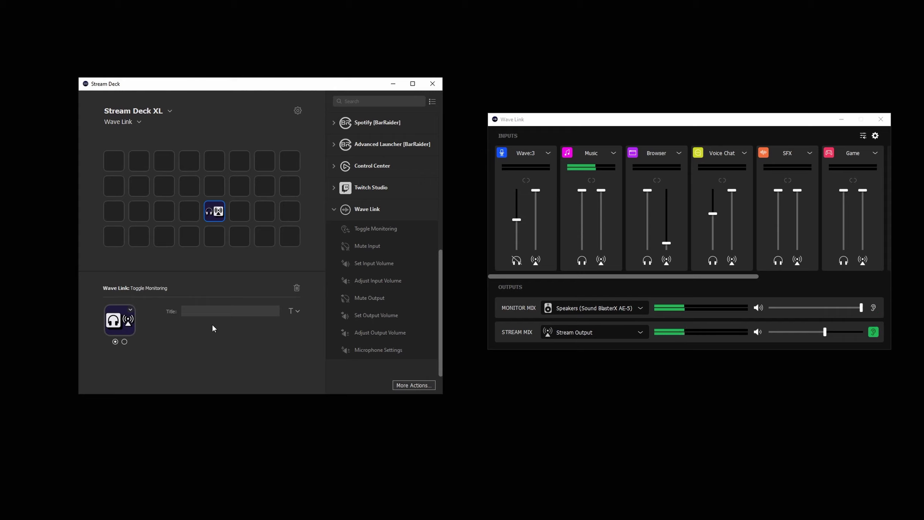
key("Delete")
left_click_drag(376, 349, 215, 211)
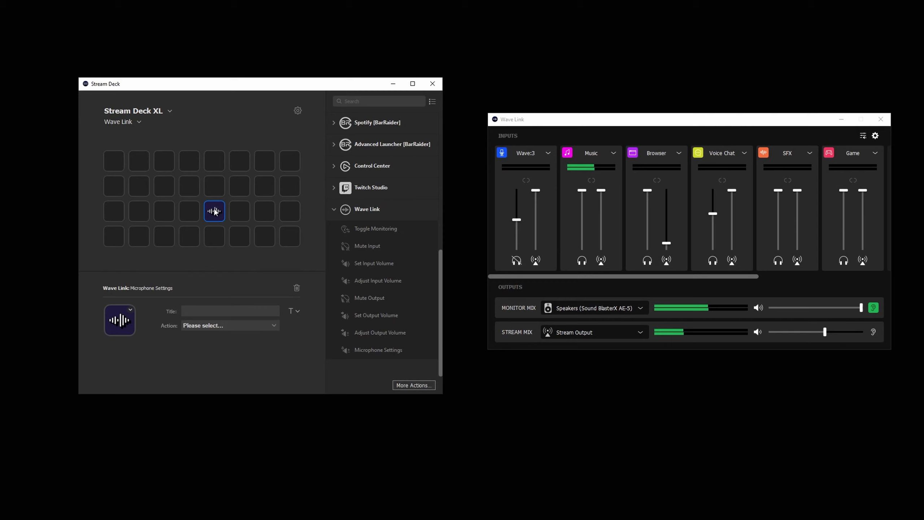
left_click(226, 325)
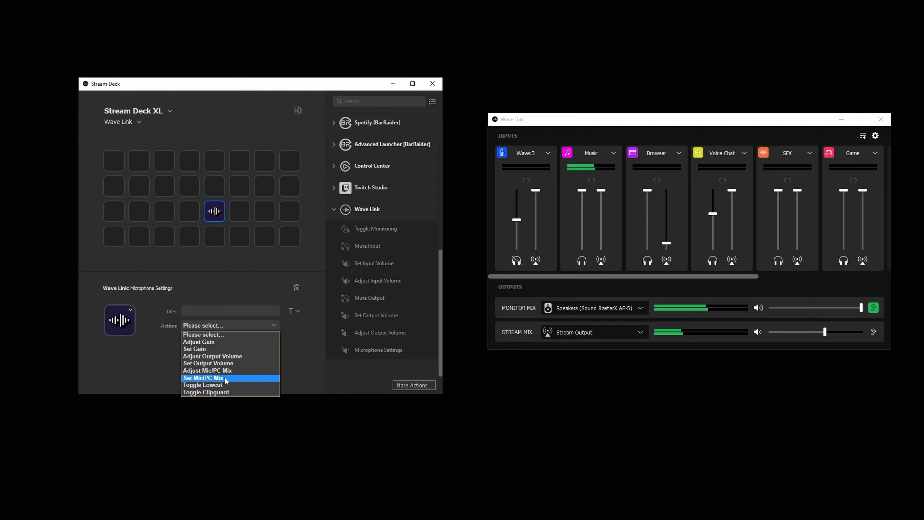
left_click(232, 403)
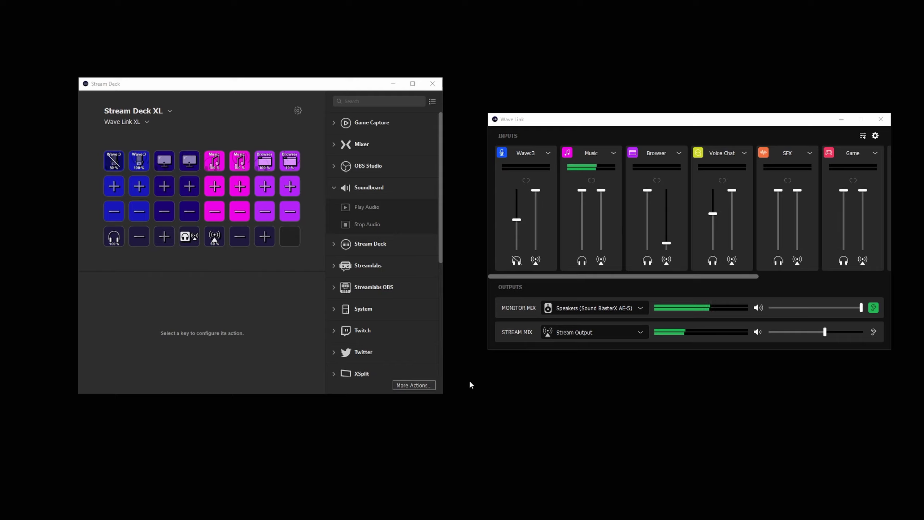
Add a Soundboard Play Audio key in the last slot, outputting to Wave Link SFX (2- Elgato Wave:3).
left_click_drag(362, 206, 295, 237)
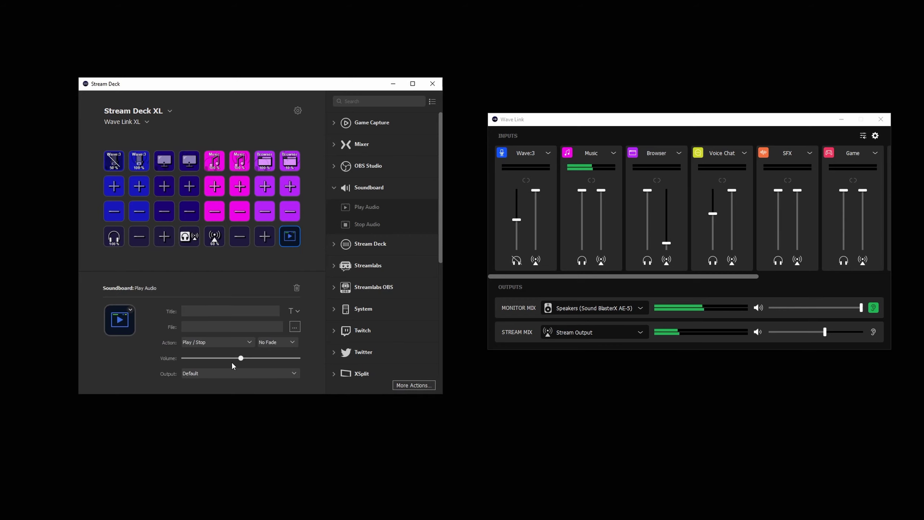
left_click(227, 374)
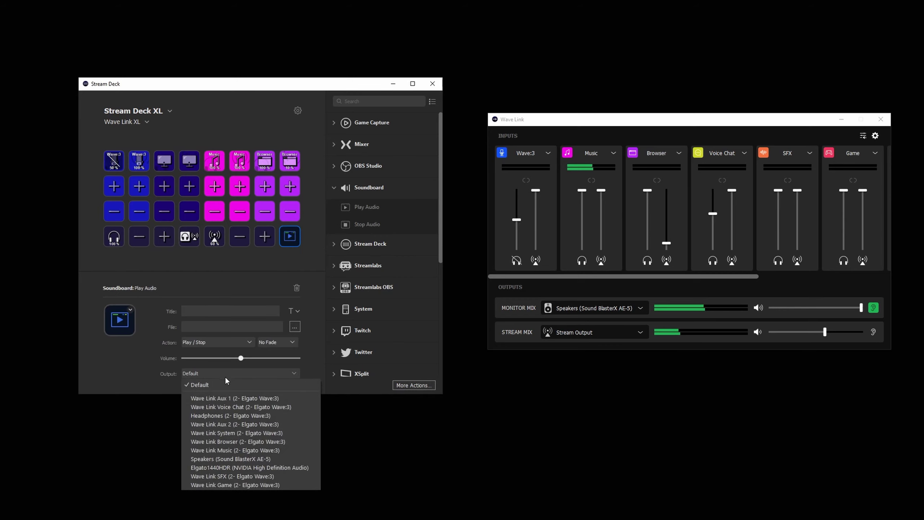
left_click(233, 476)
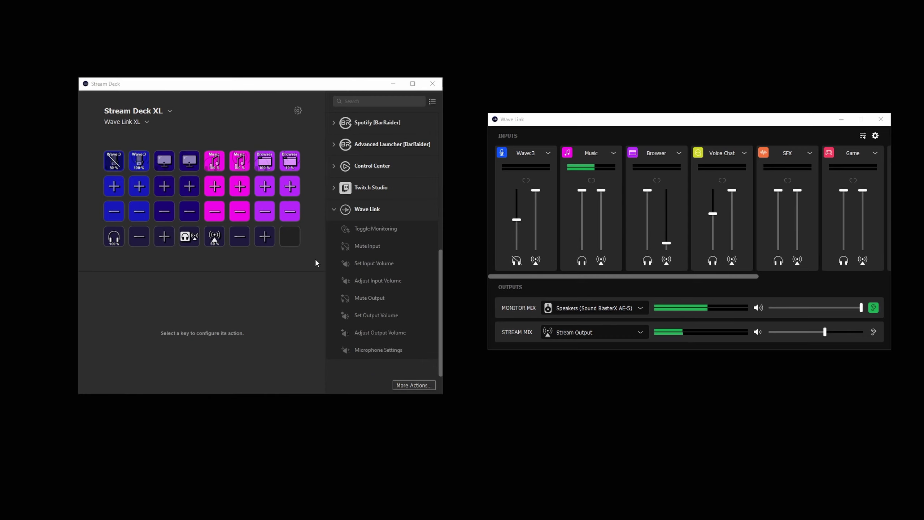
Convert the last empty key to a Multi Action holding Wave Link Mute Output and Set Input Volume.
right_click(289, 240)
left_click(300, 257)
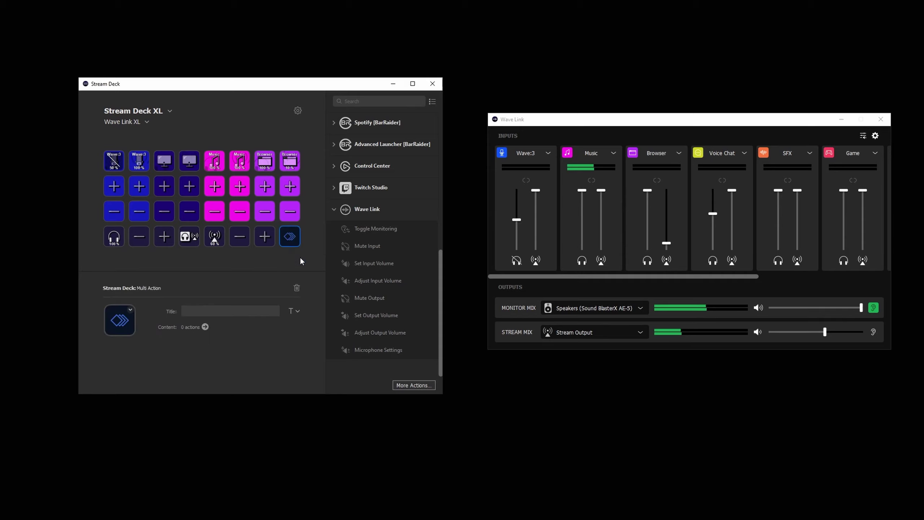
double_click(292, 239)
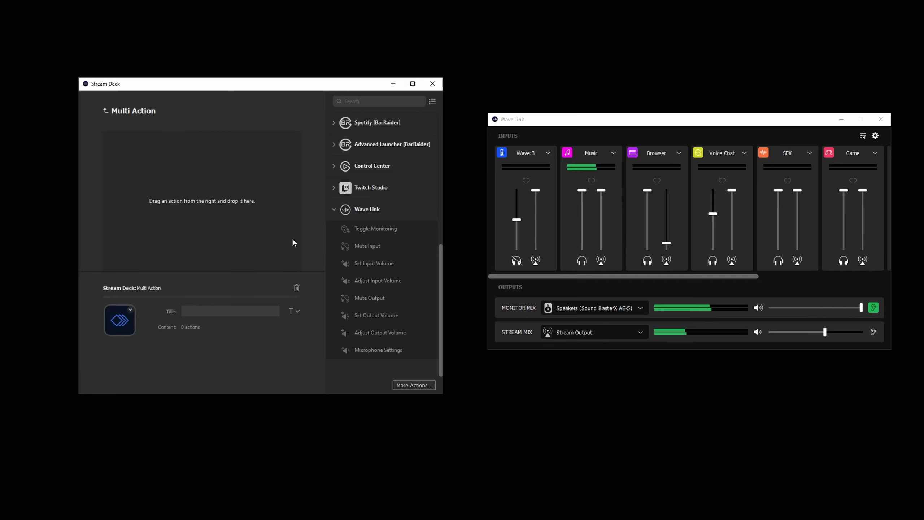
left_click_drag(360, 298, 270, 251)
left_click_drag(359, 268, 273, 246)
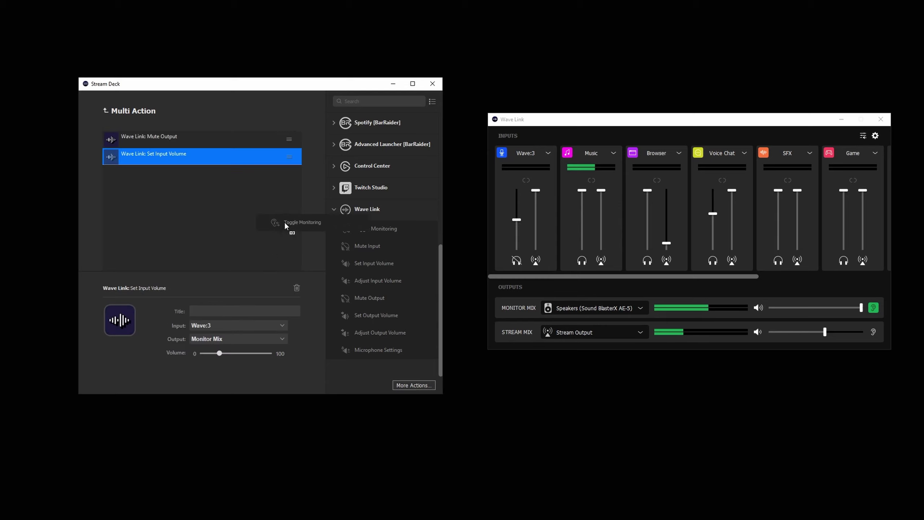